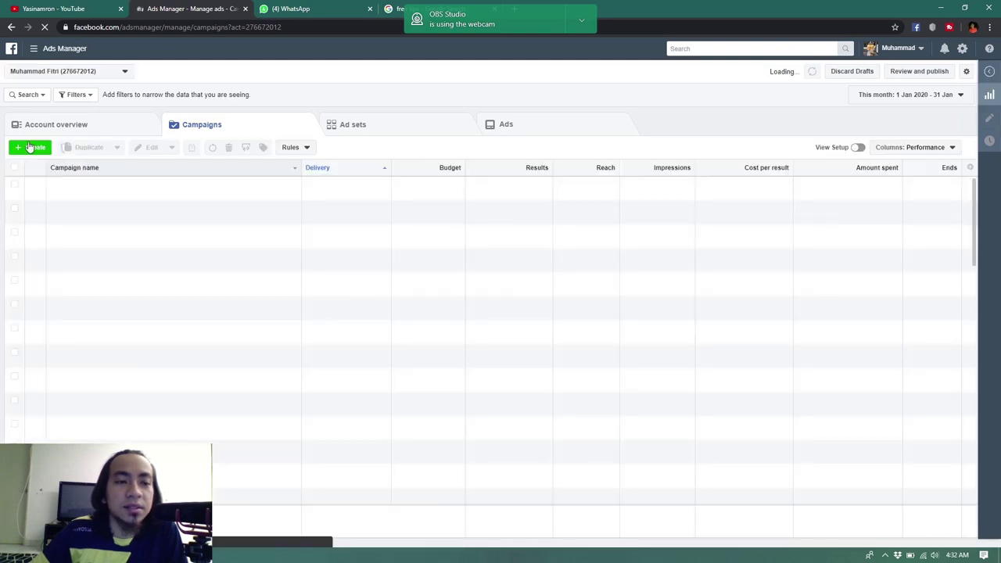
# - Create a new campaign with the Engagement objective set to Page Likes and name it "Iklan 3 minit"
pyautogui.click(28, 146)
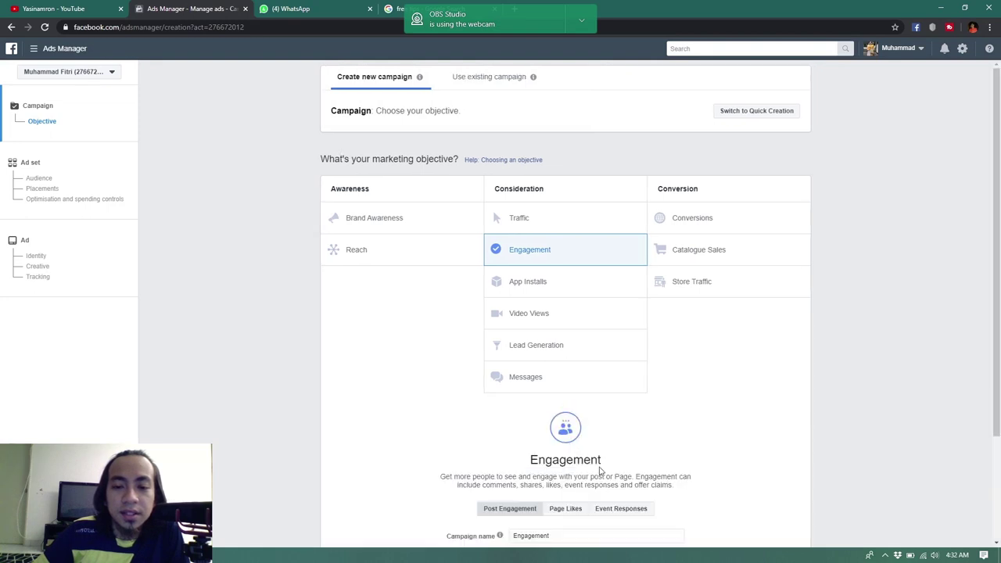
pyautogui.scroll(-1, 563, 486)
pyautogui.scroll(-1, 562, 486)
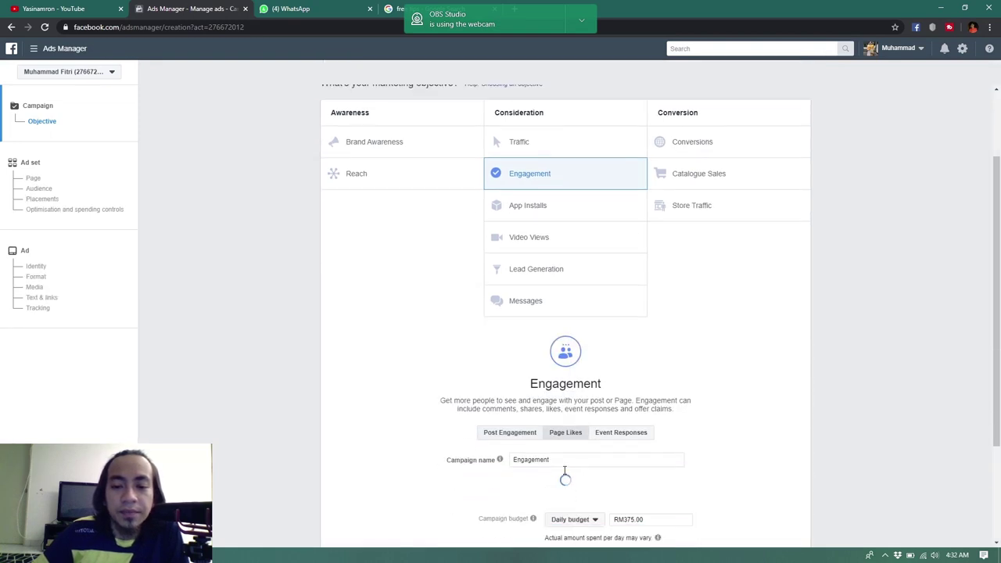
pyautogui.tripleClick(623, 458)
pyautogui.write('L')
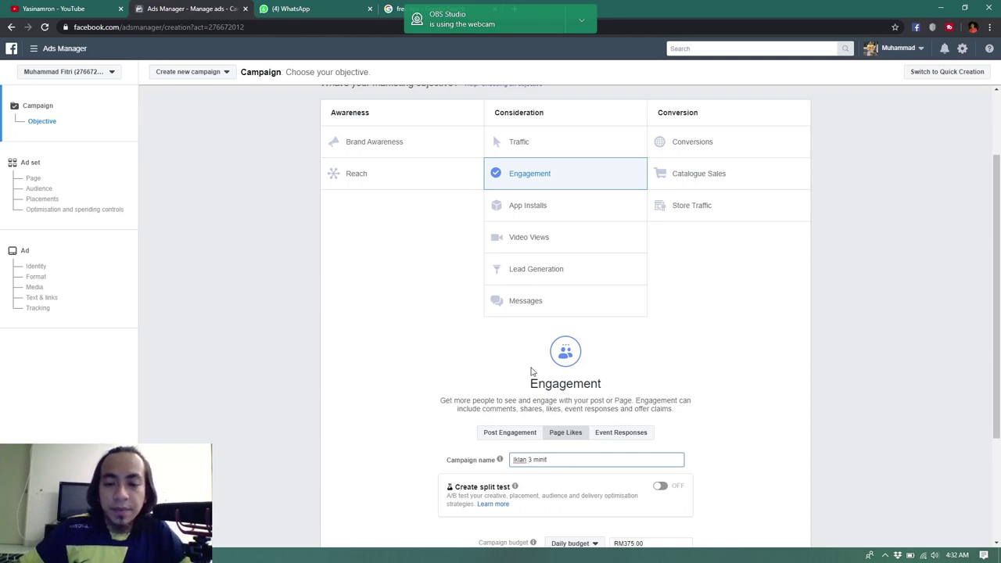
# - Set the campaign's daily budget to 4.22 and continue to the ad set settings
pyautogui.scroll(-2, 531, 371)
pyautogui.press('Tab')
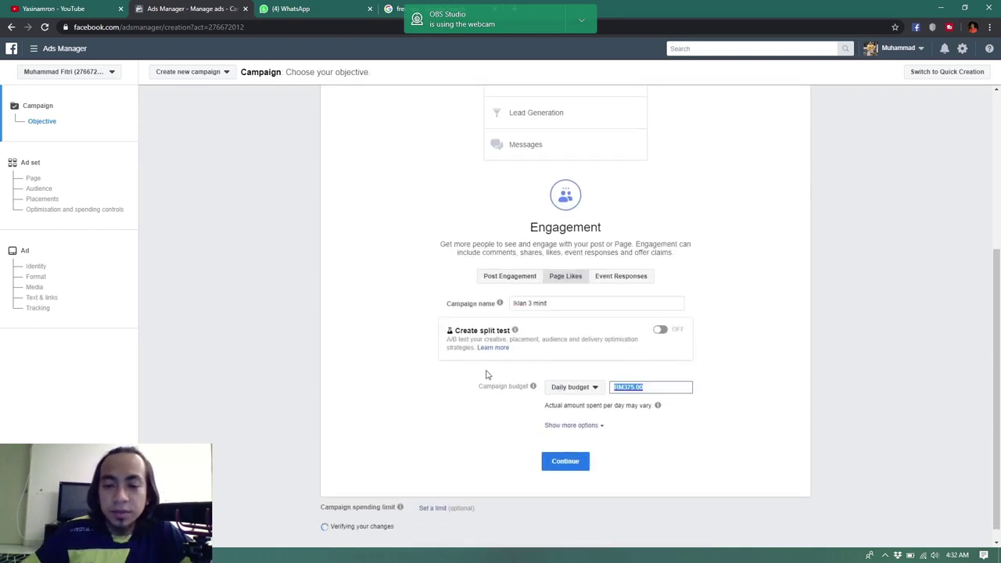
pyautogui.write('4.22')
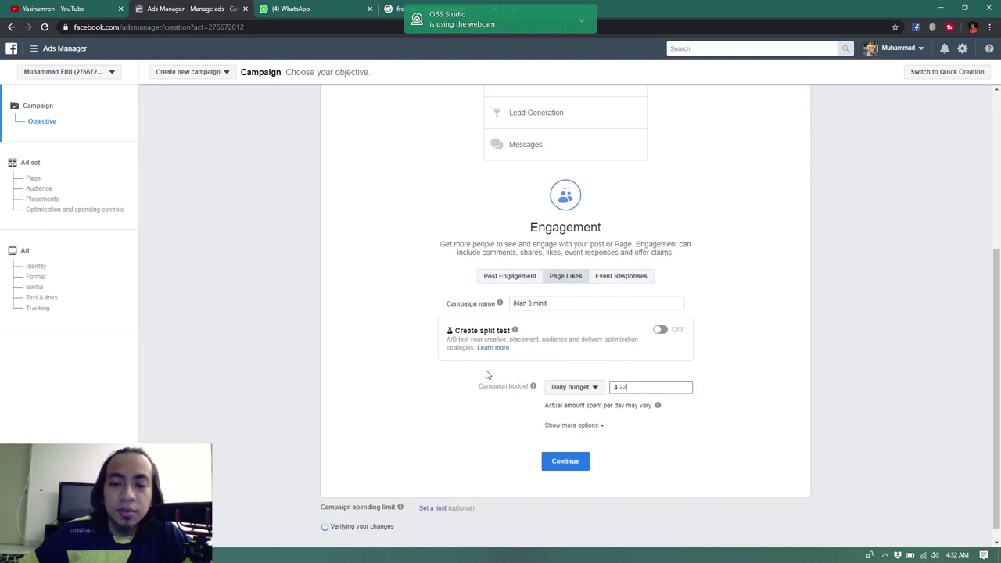
pyautogui.click(557, 462)
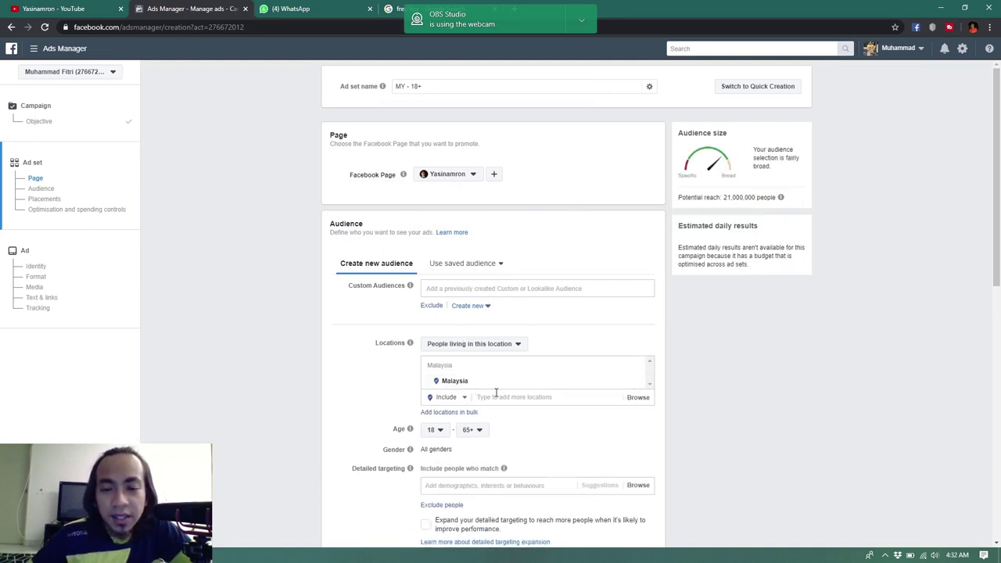
# - Set the audience age range to 25–35
pyautogui.click(432, 430)
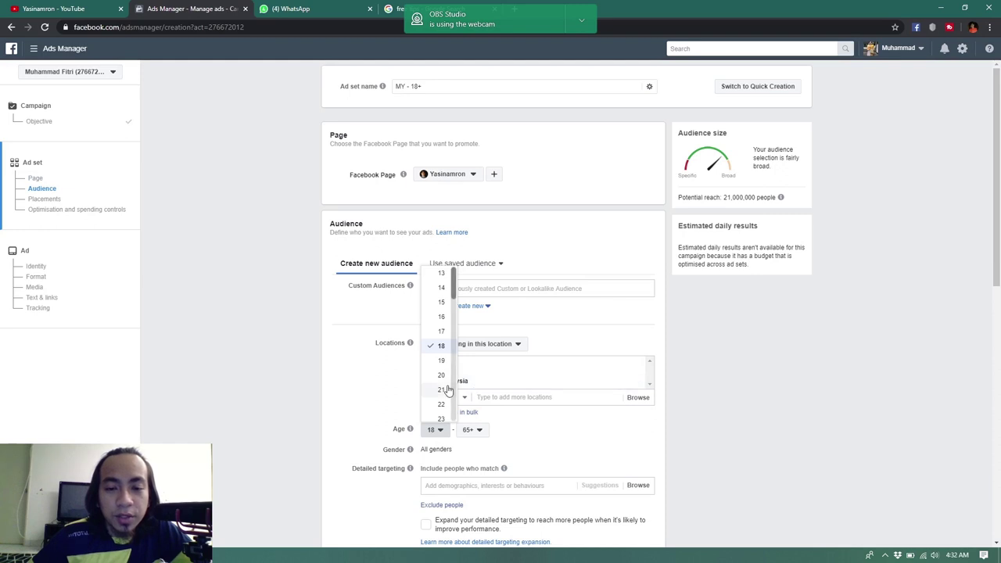
pyautogui.scroll(-2, 442, 389)
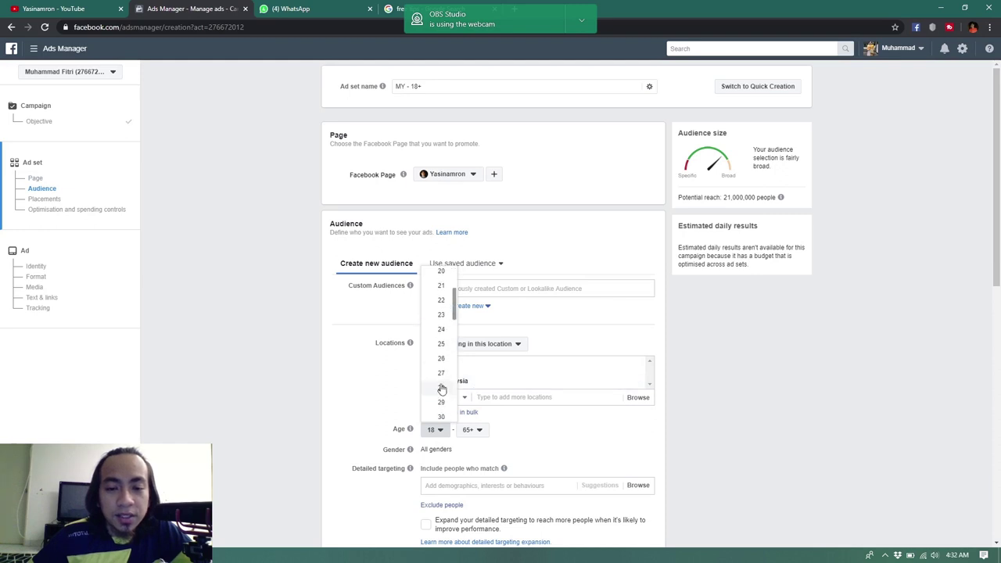
pyautogui.click(441, 345)
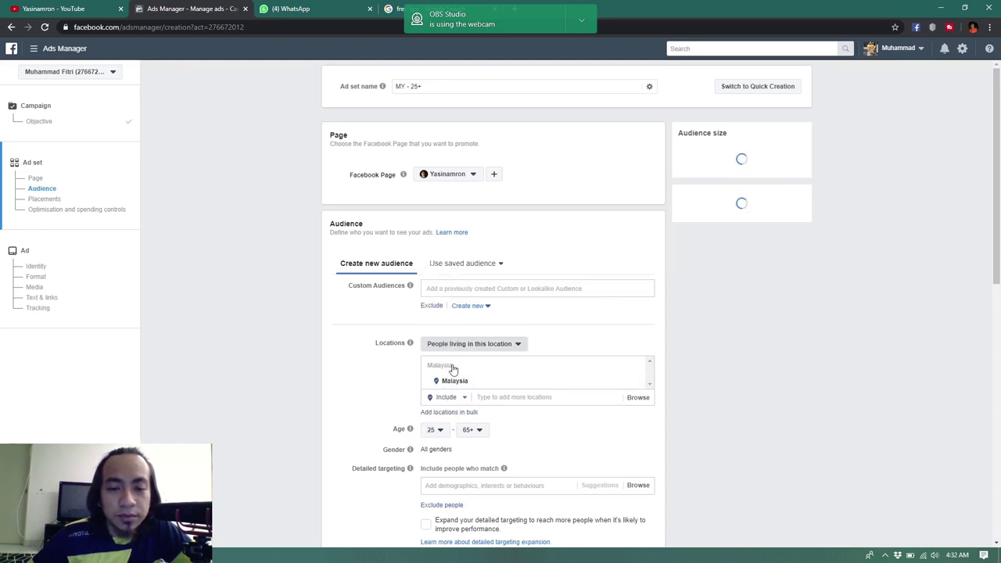
pyautogui.click(468, 430)
pyautogui.scroll(4, 475, 368)
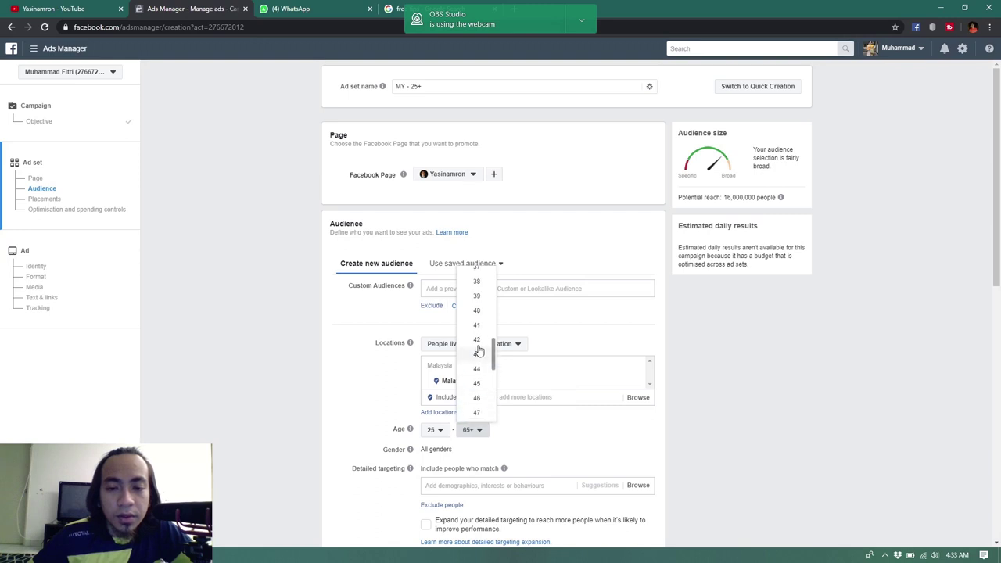
pyautogui.scroll(2, 477, 313)
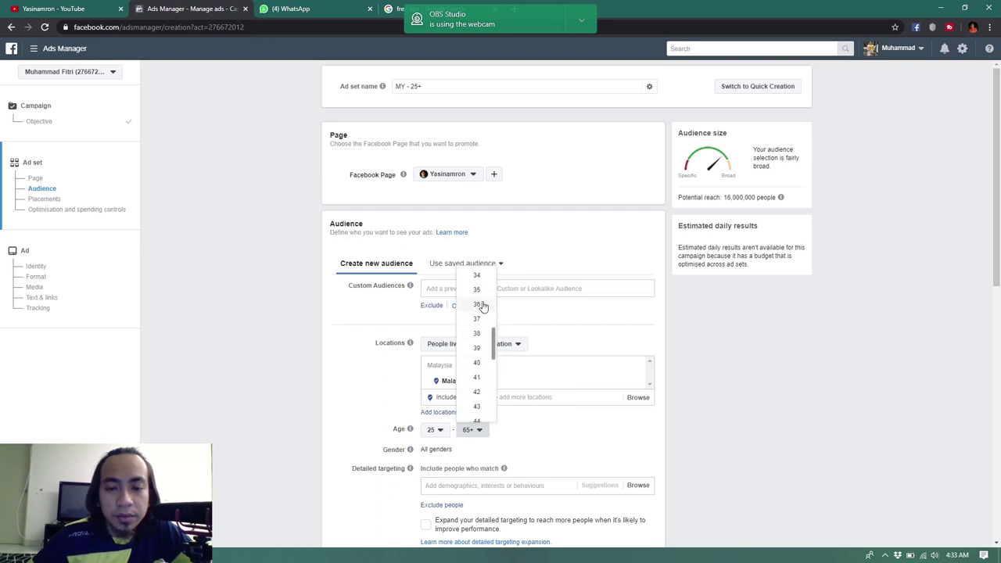
pyautogui.scroll(-1, 538, 431)
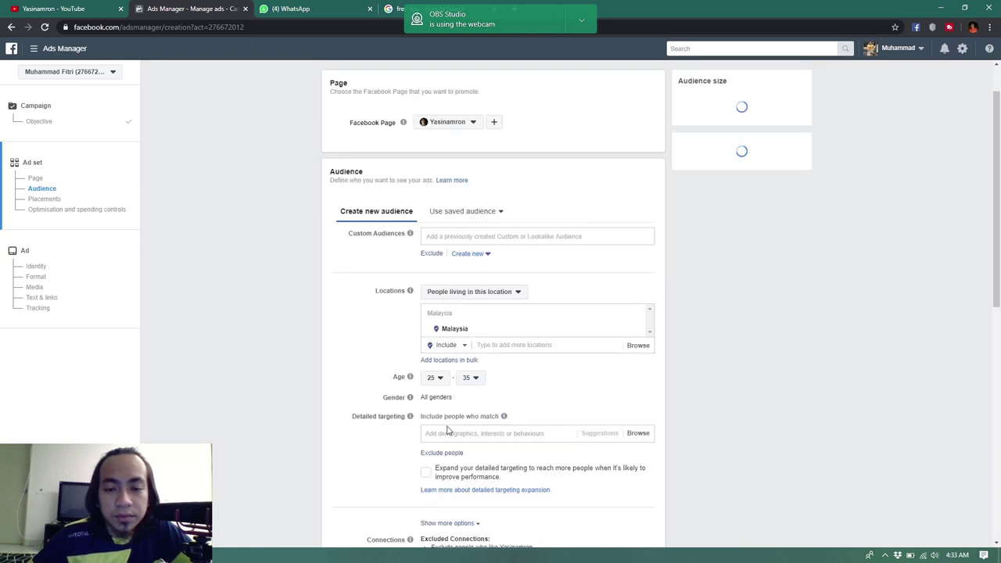
# - Add Irfan Khairi, Azizan Osman and SifuFBads as interests in the audience's detailed targeting
pyautogui.scroll(-1, 594, 380)
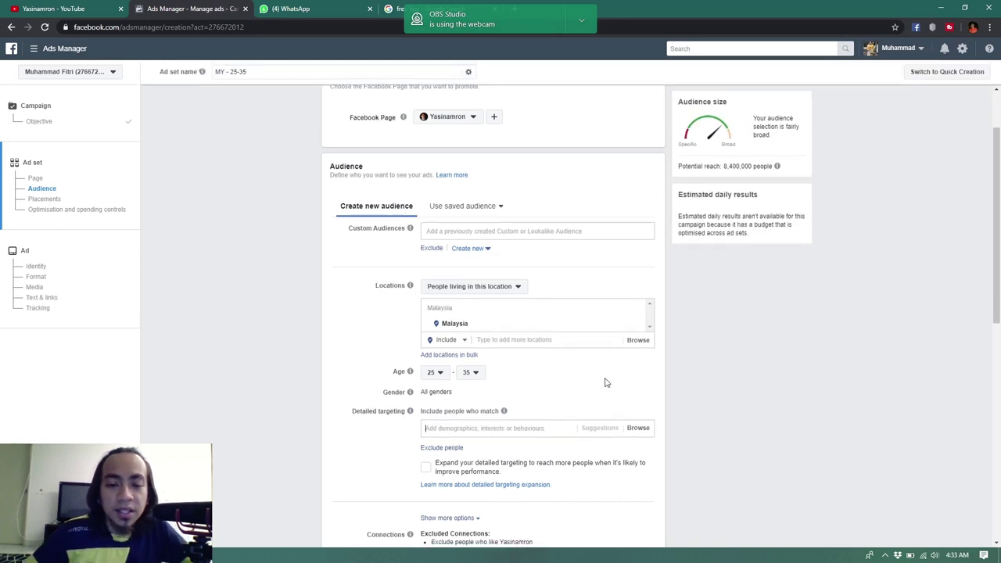
pyautogui.press('Tab')
pyautogui.write('irfan')
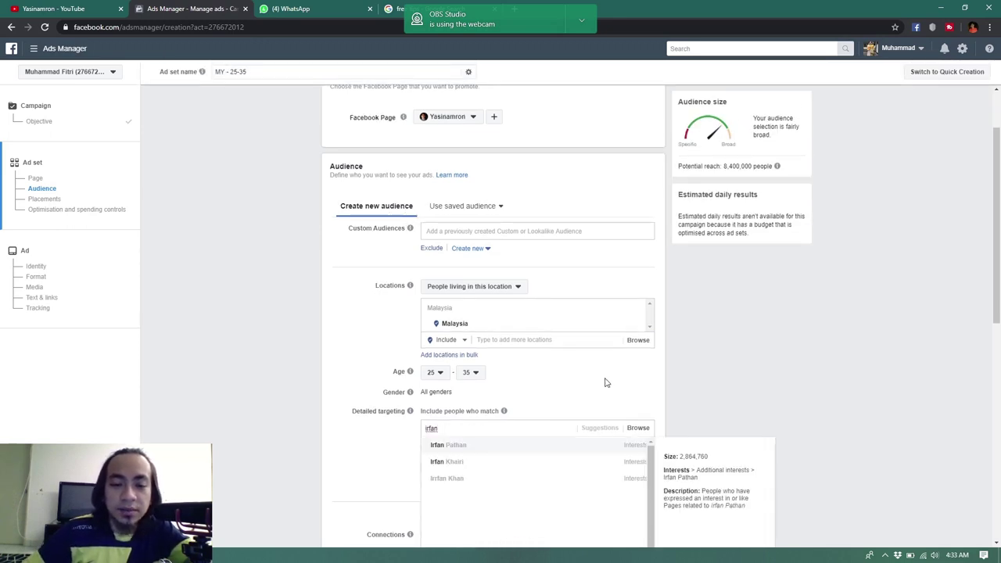
pyautogui.click(478, 461)
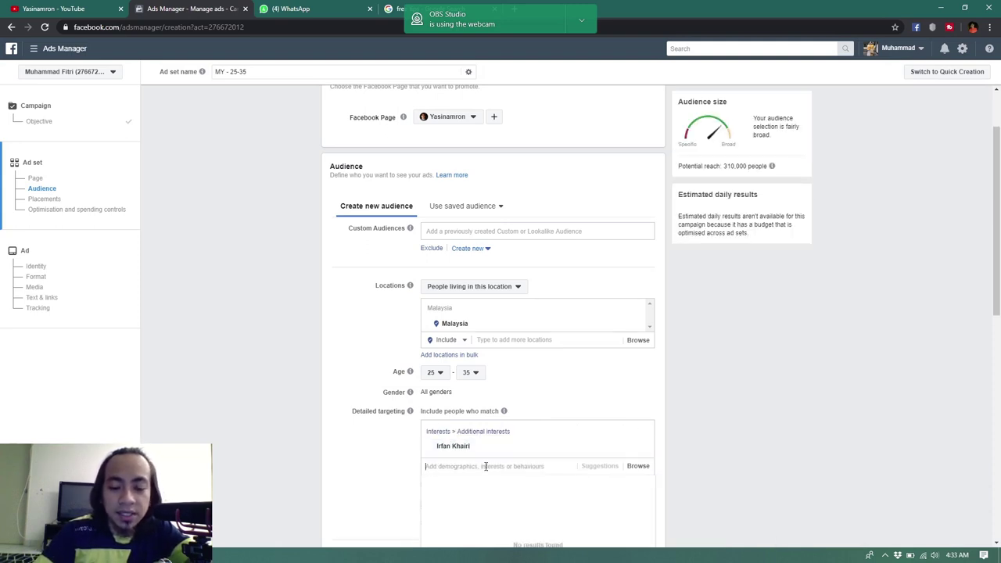
pyautogui.write('azizan')
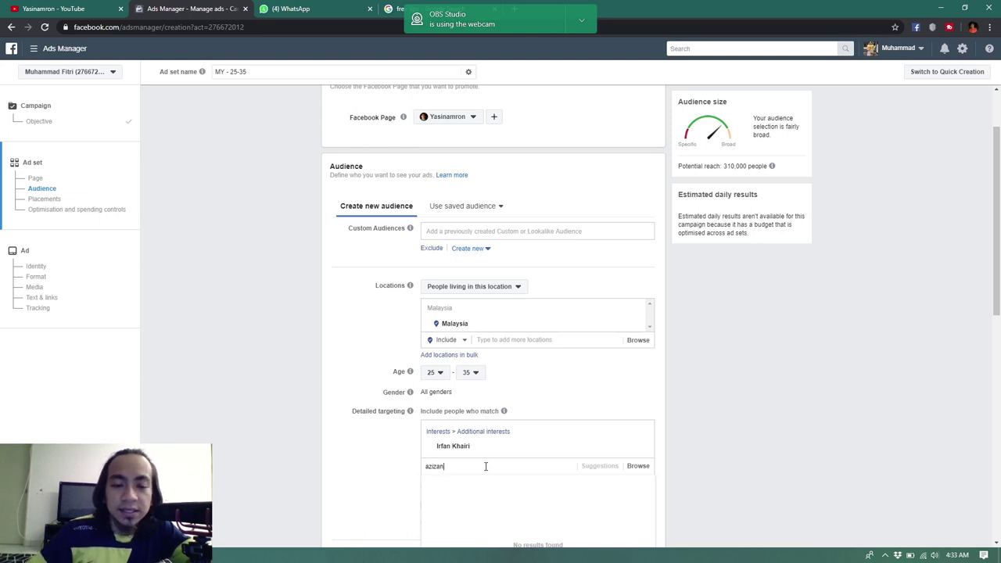
pyautogui.click(464, 482)
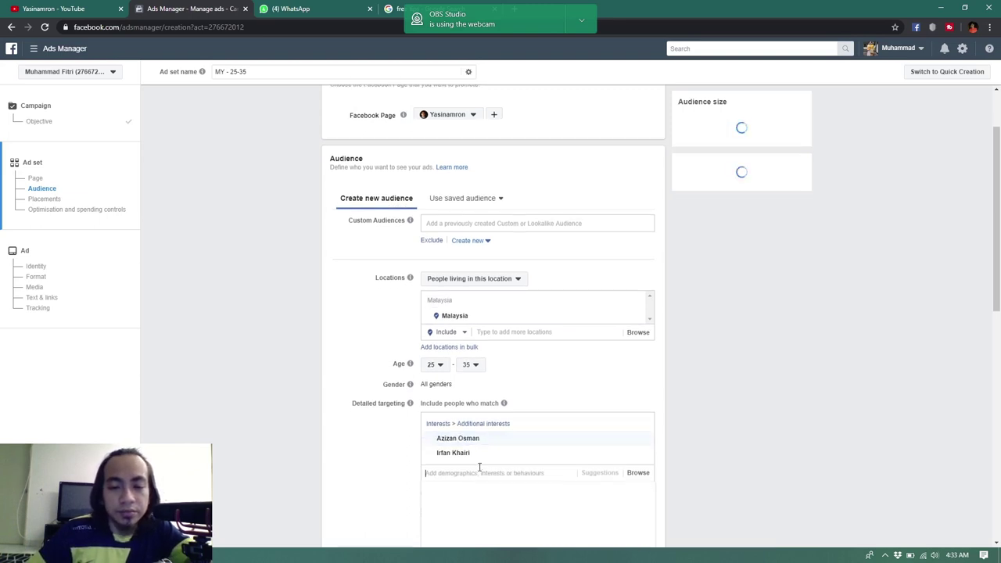
pyautogui.write('sif')
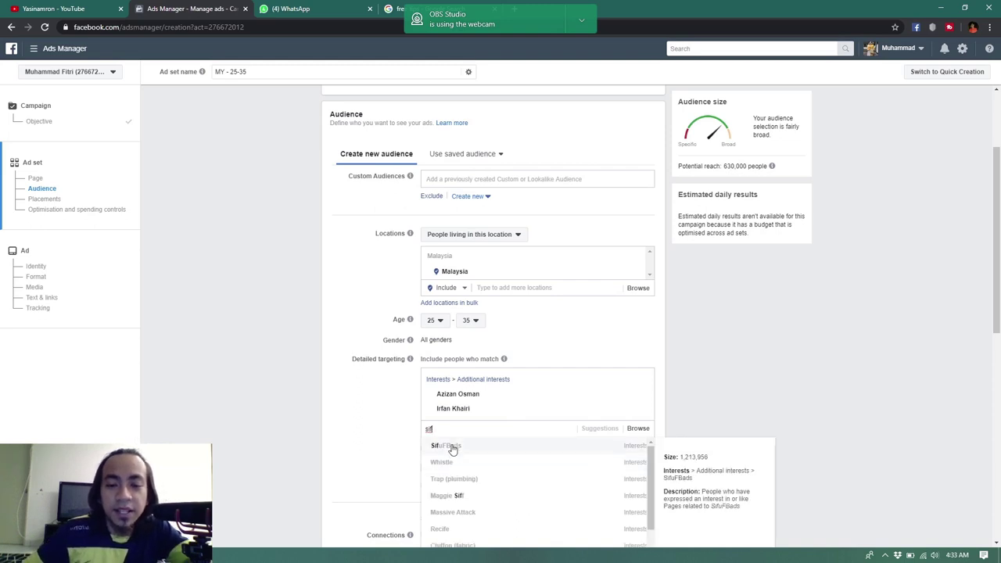
pyautogui.click(451, 446)
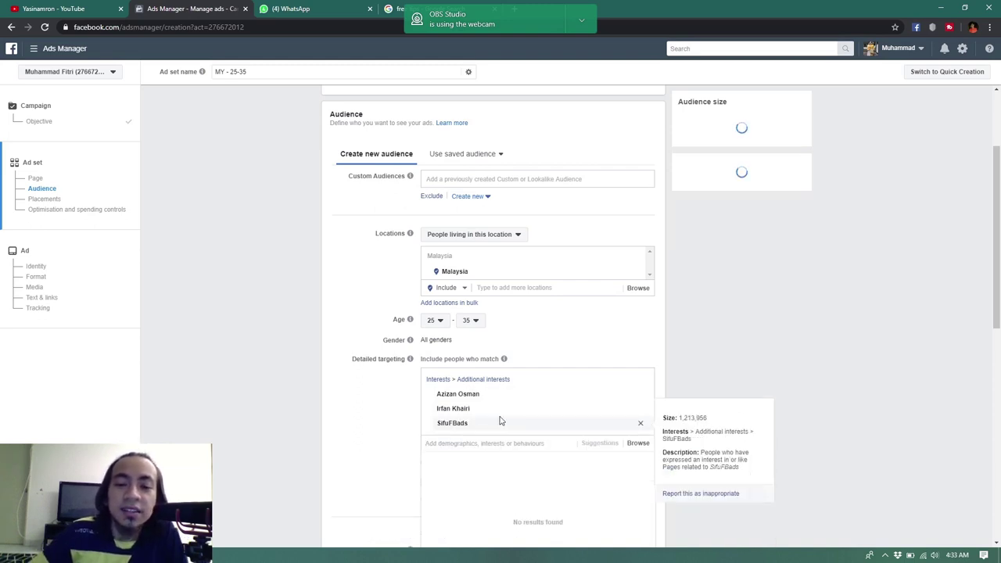
# - Switch the ad set from automatic to manually edited placements and continue to the ad setup
pyautogui.scroll(-3, 727, 344)
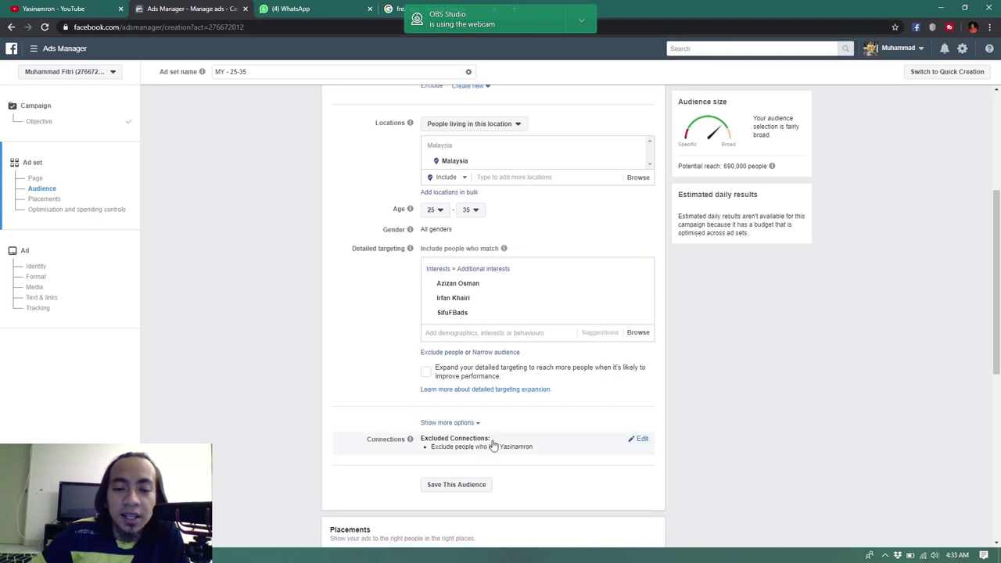
pyautogui.scroll(-3, 469, 423)
pyautogui.scroll(-2, 453, 399)
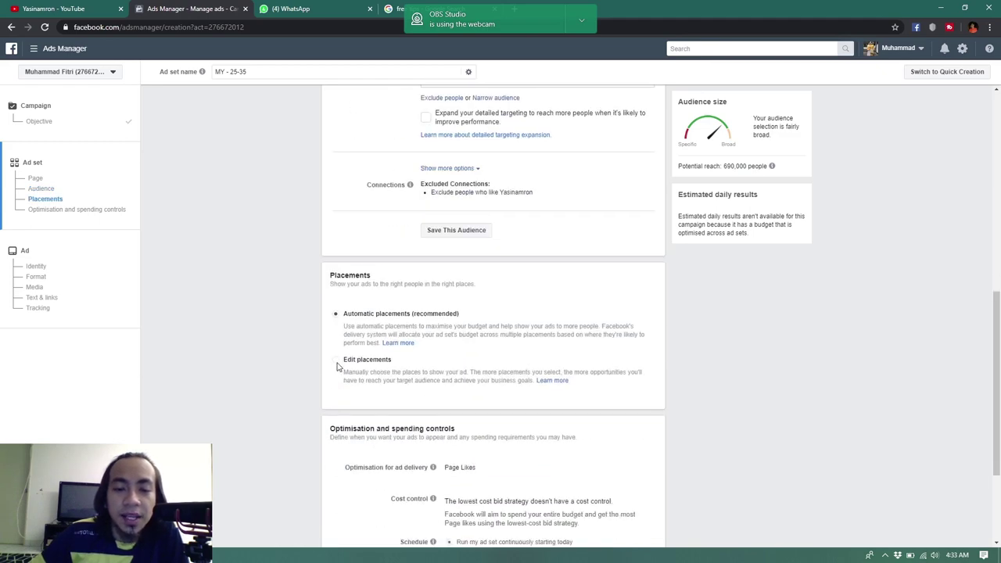
pyautogui.click(338, 364)
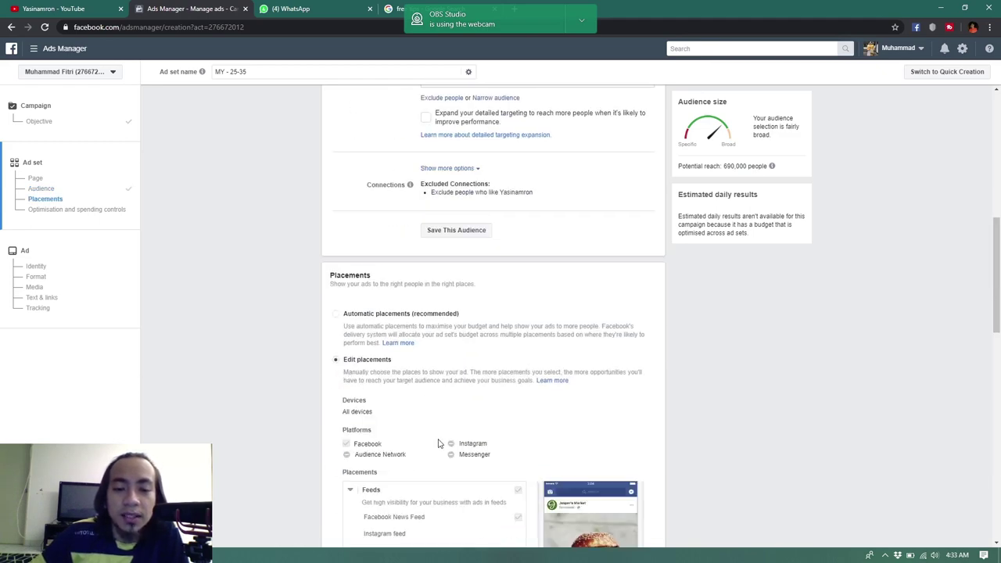
pyautogui.scroll(-3, 437, 438)
pyautogui.scroll(-6, 404, 395)
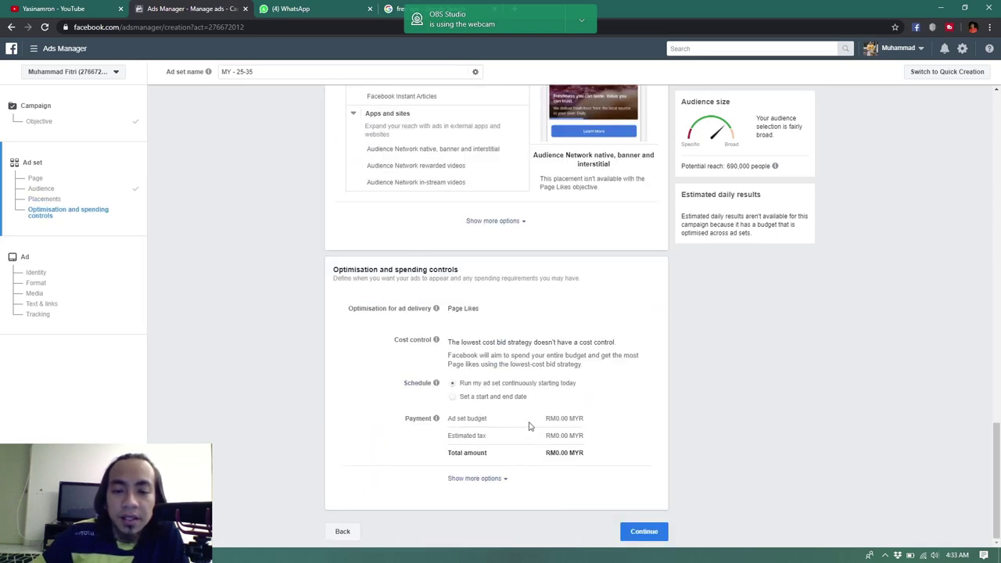
pyautogui.click(644, 531)
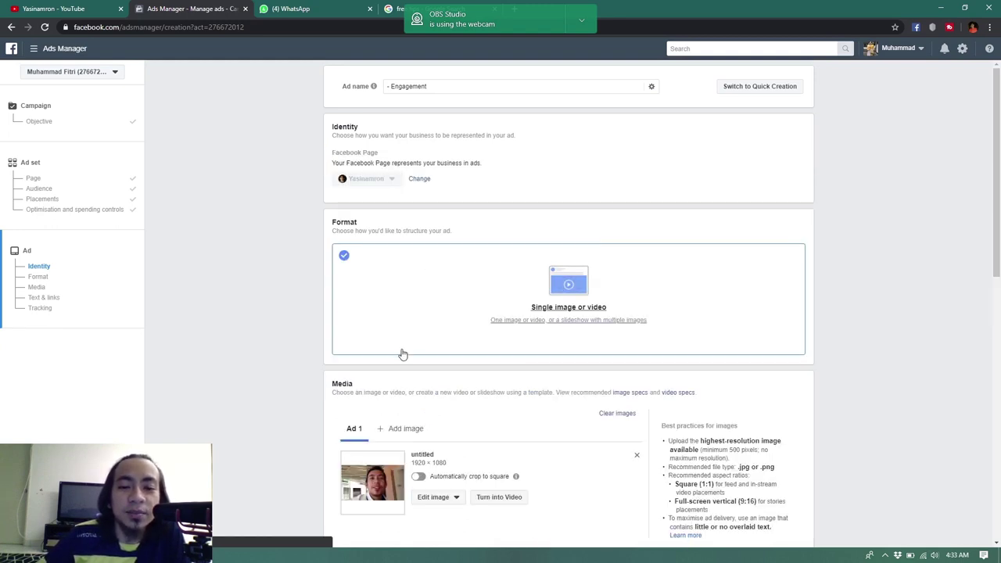
# - Replace the ad's image with the 1000 × 670 account image of a man in a dark sweater holding up three fingers
pyautogui.scroll(-3, 410, 435)
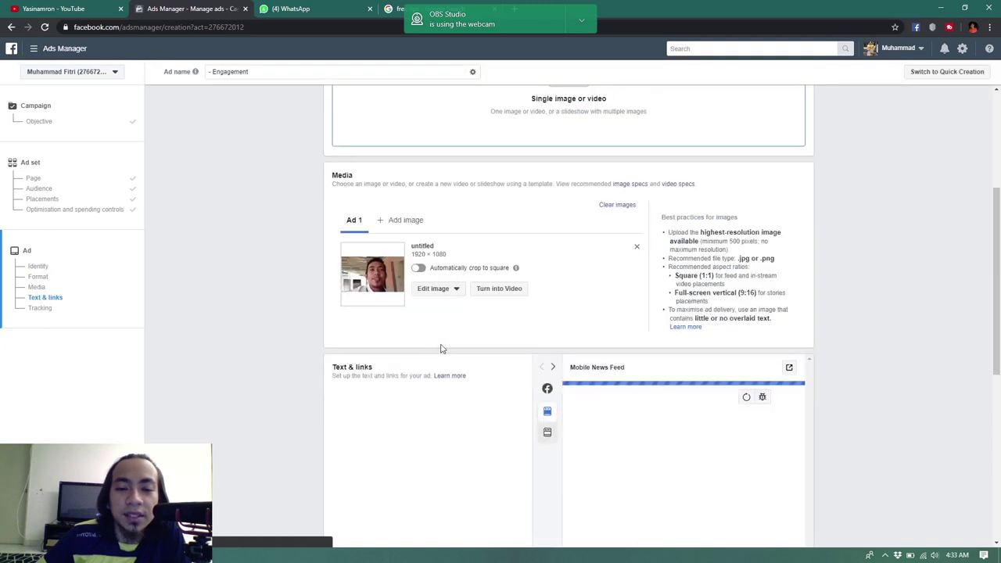
pyautogui.click(443, 290)
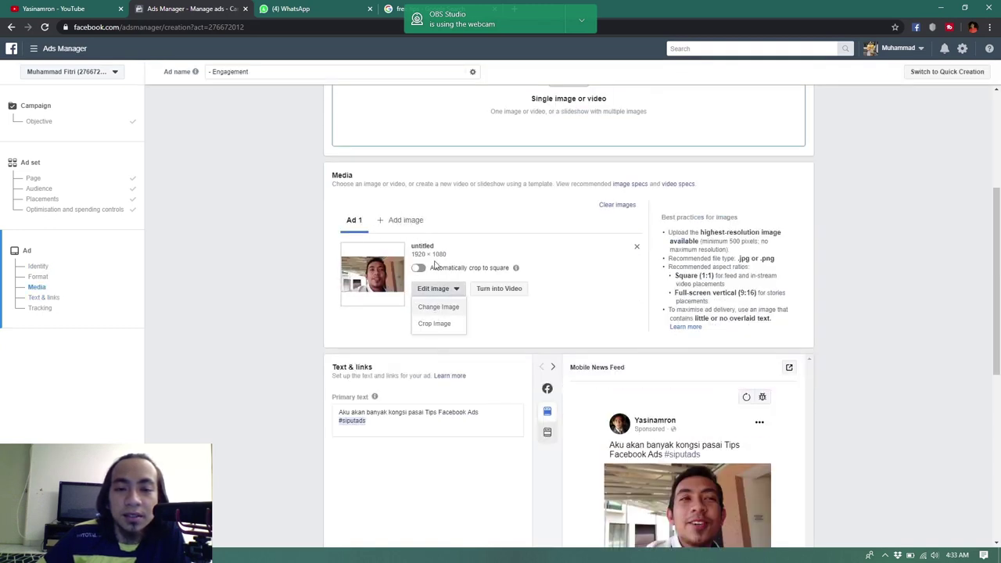
pyautogui.click(444, 308)
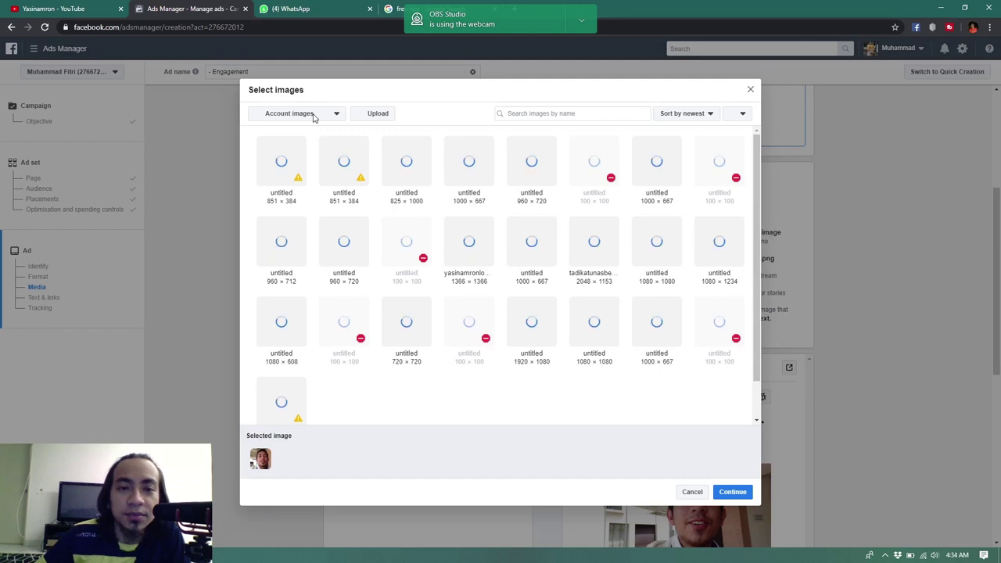
pyautogui.click(316, 116)
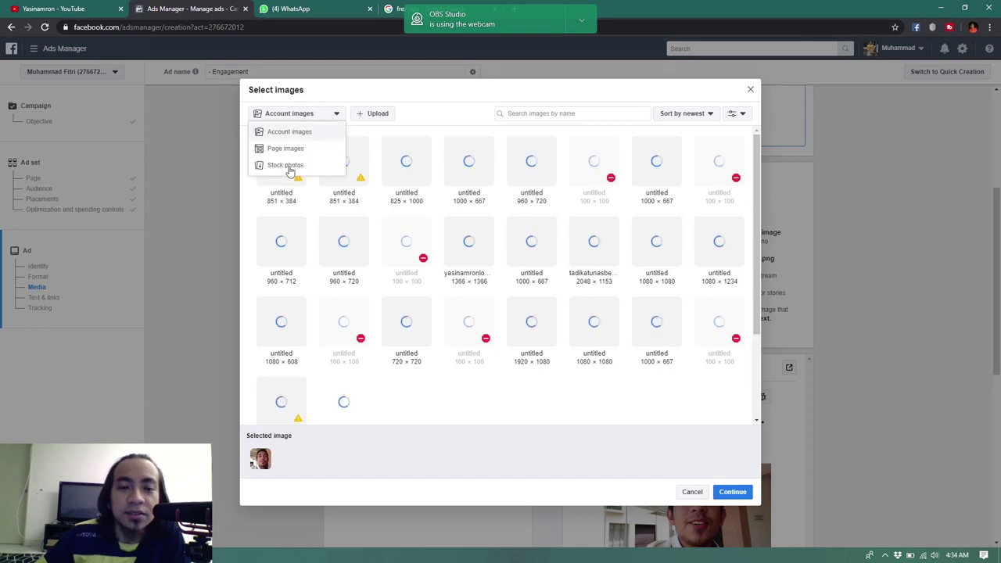
pyautogui.click(316, 116)
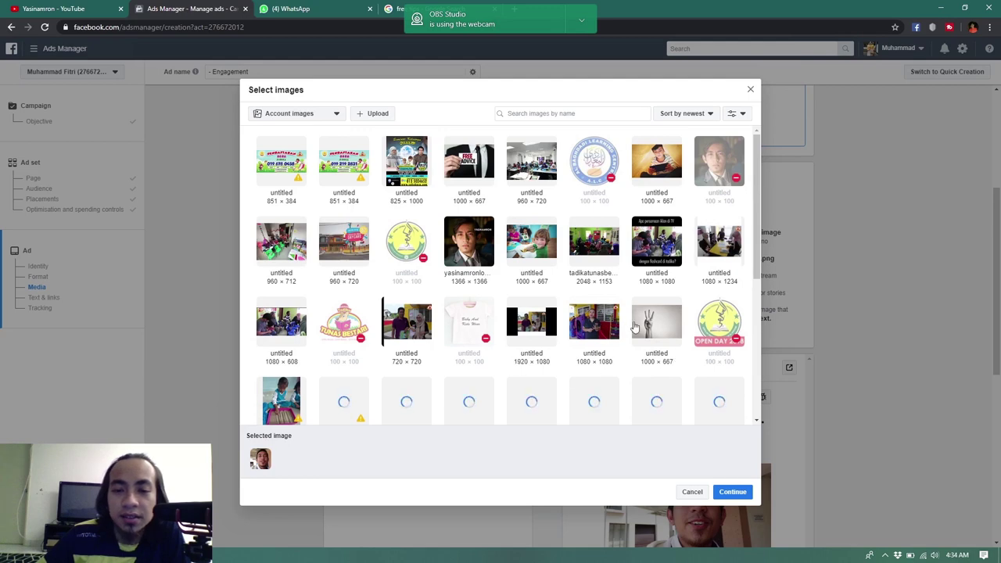
pyautogui.scroll(-1, 637, 327)
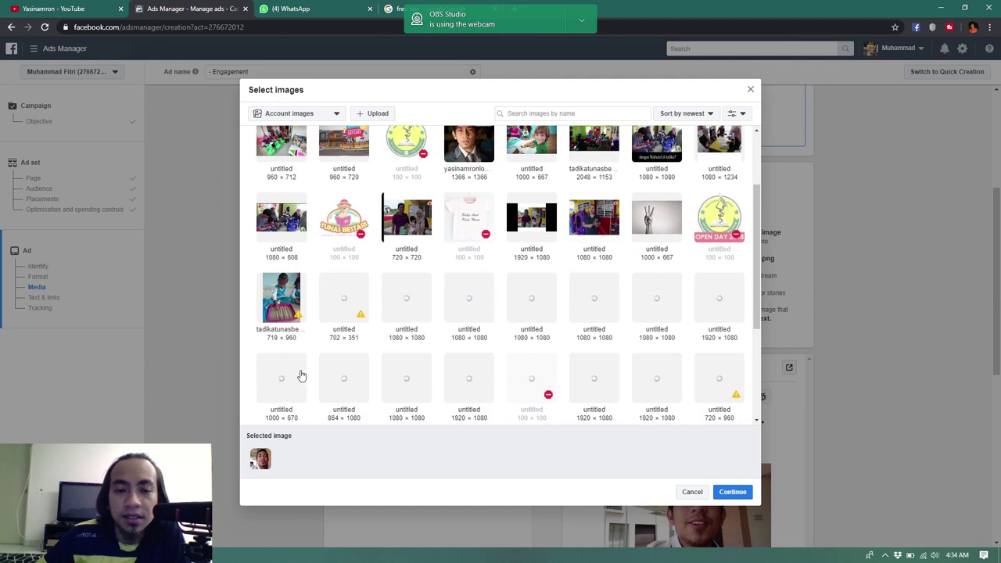
pyautogui.scroll(-1, 301, 376)
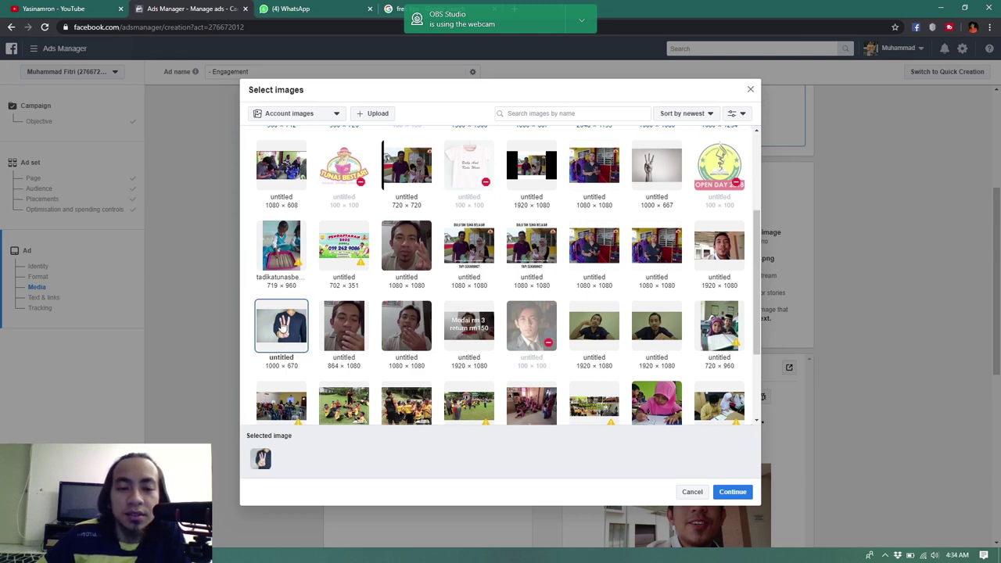
pyautogui.click(733, 491)
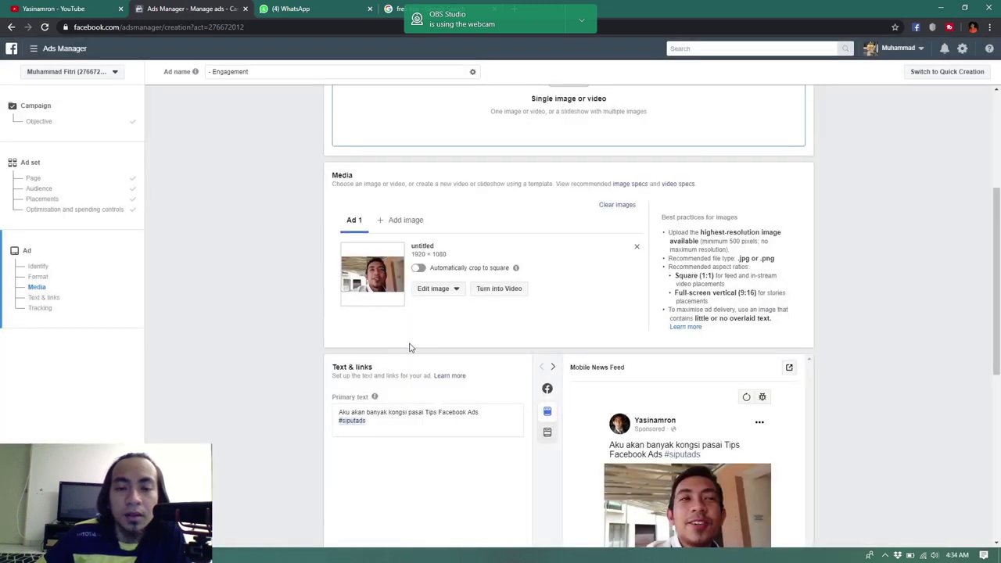
# - Replace the ad's primary text with "Hanya 3 minit sahaja untuk anda buat iklan paling Mudah,Cepat dan Power.Klik Like Sekarang" and publish the campaign
pyautogui.tripleClick(397, 420)
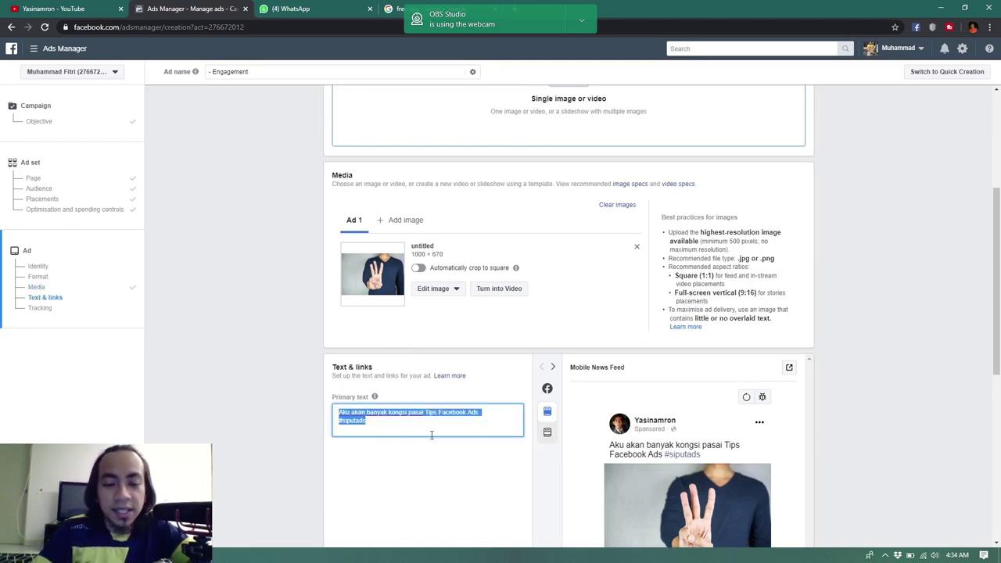
pyautogui.press('BackSpace')
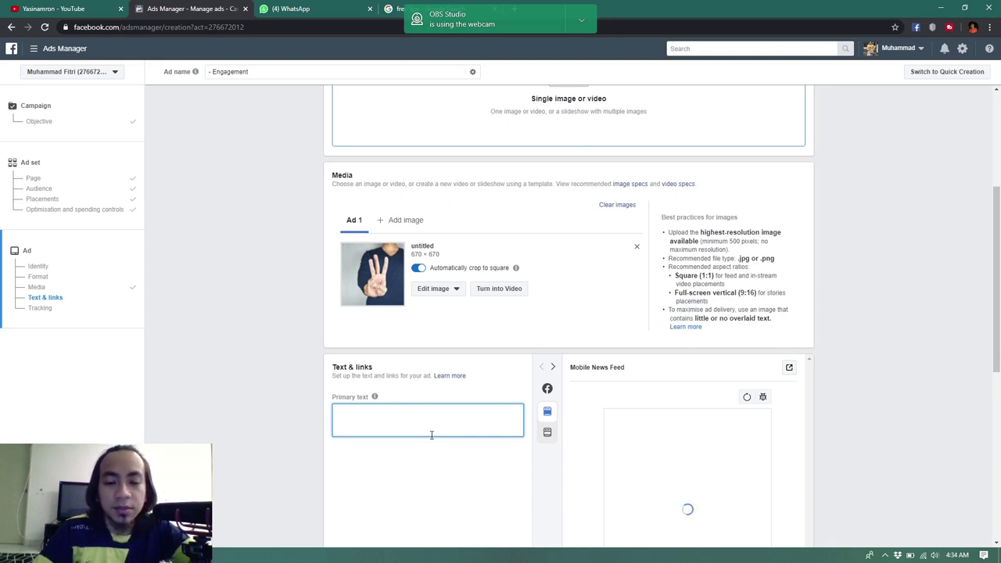
pyautogui.write('Hanya')
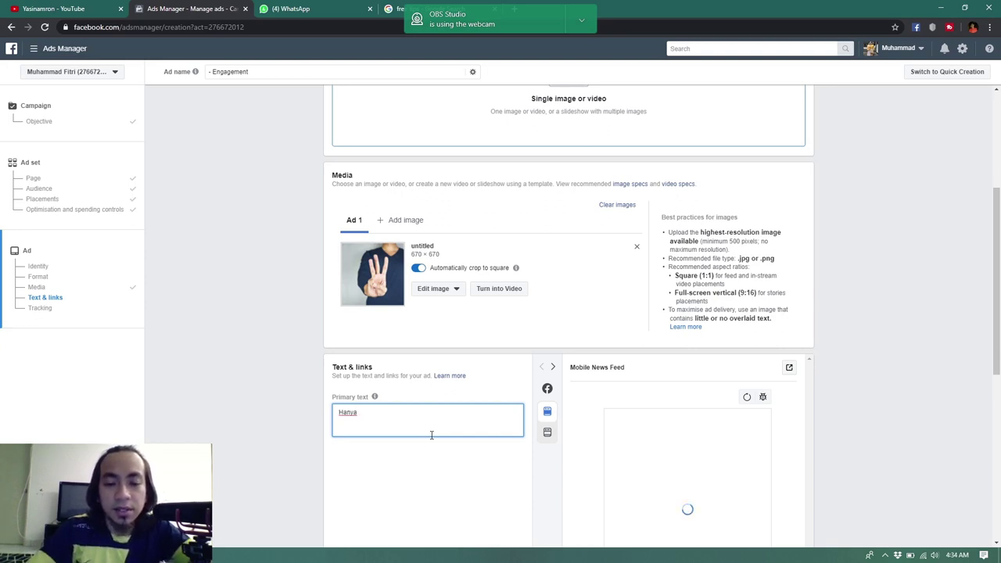
pyautogui.write(' 3 minit saha')
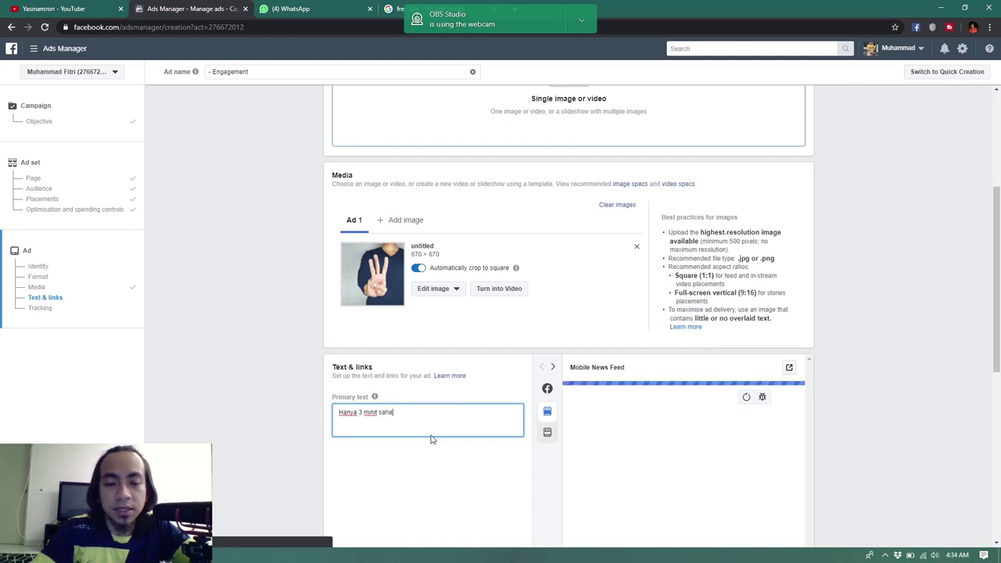
pyautogui.write('ja untuk anda buat iklan paling')
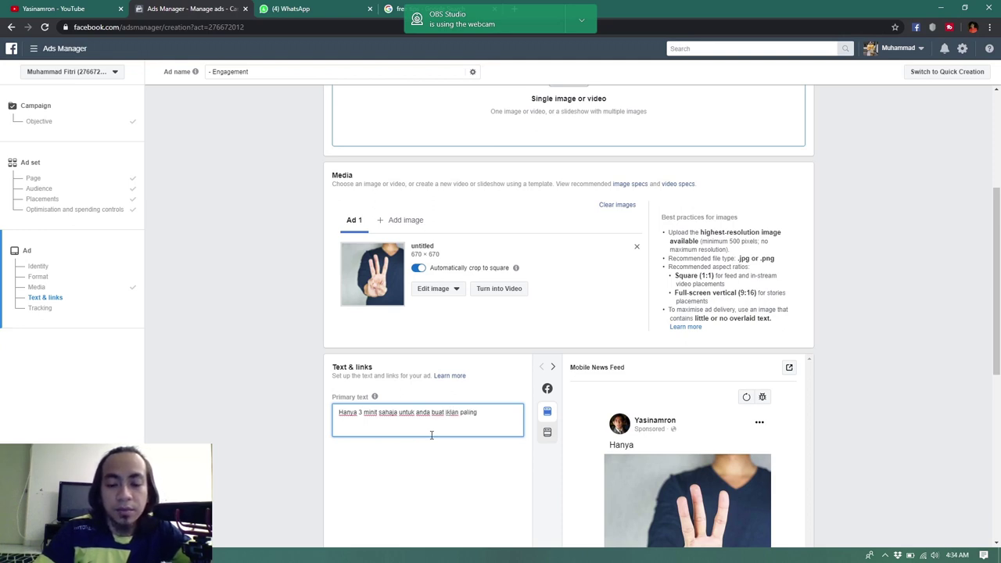
pyautogui.write('Mudah,C')
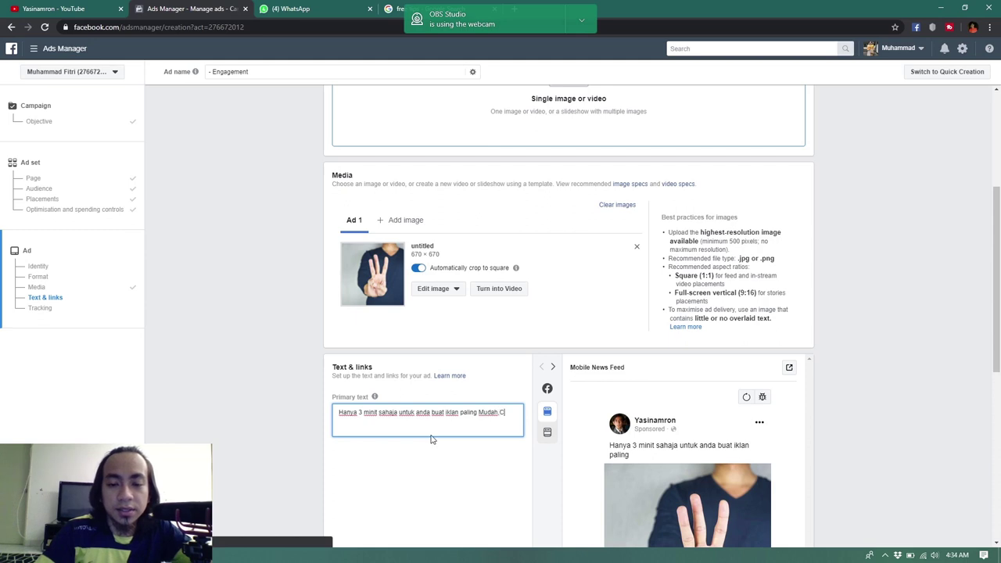
pyautogui.write('epat dan Power.Klik Like Sekarang')
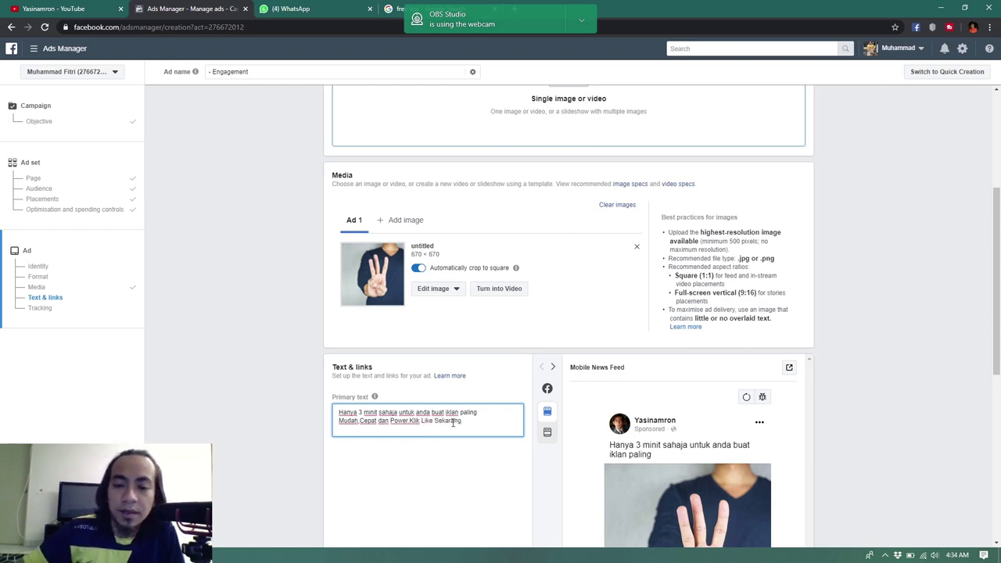
pyautogui.scroll(-4, 755, 352)
pyautogui.scroll(-1, 696, 312)
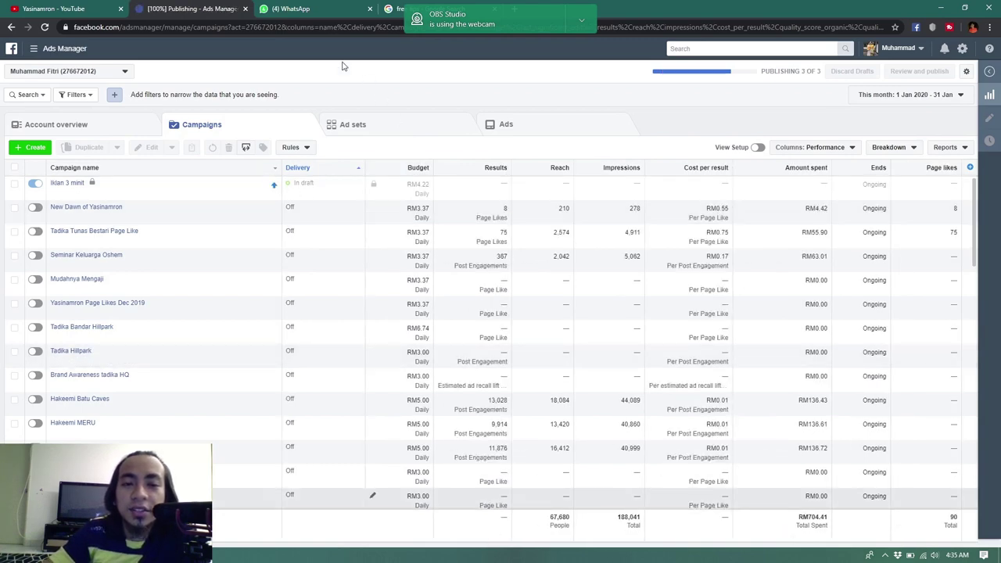
# - Switch to the Yasinamron YouTube channel page and look over its channel statistics and uploaded videos
pyautogui.click(63, 8)
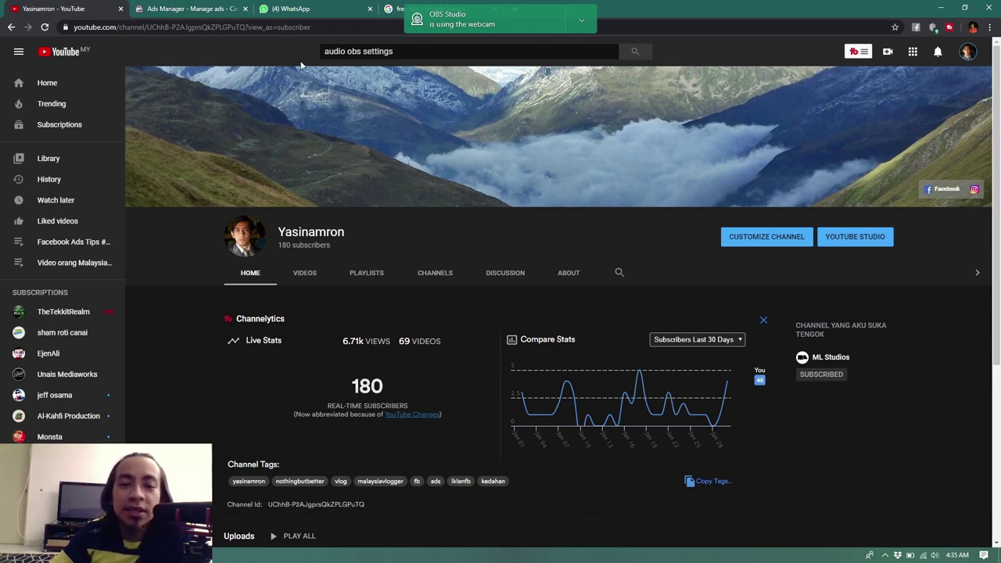
pyautogui.scroll(-3, 315, 364)
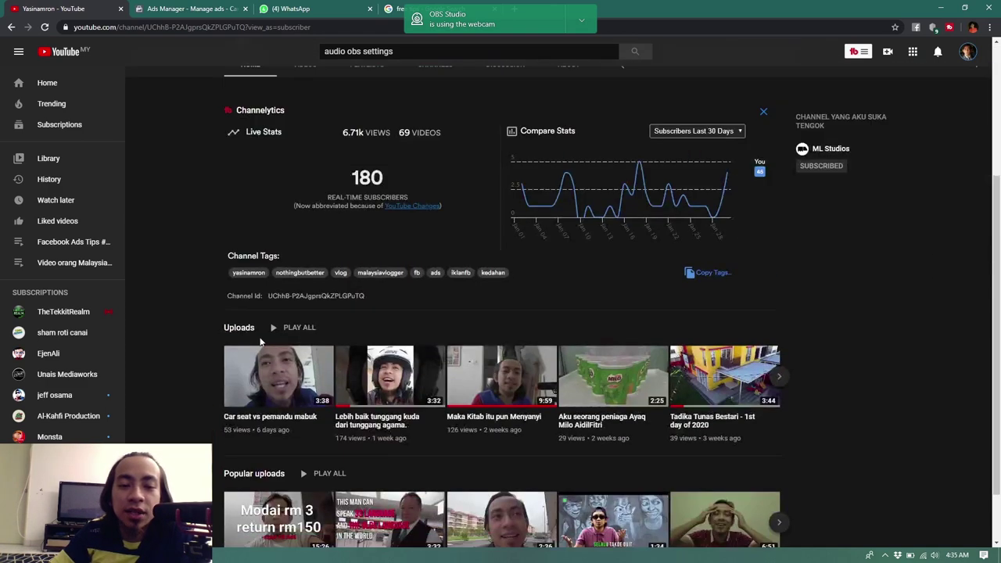
pyautogui.scroll(-1, 261, 342)
pyautogui.scroll(3, 215, 288)
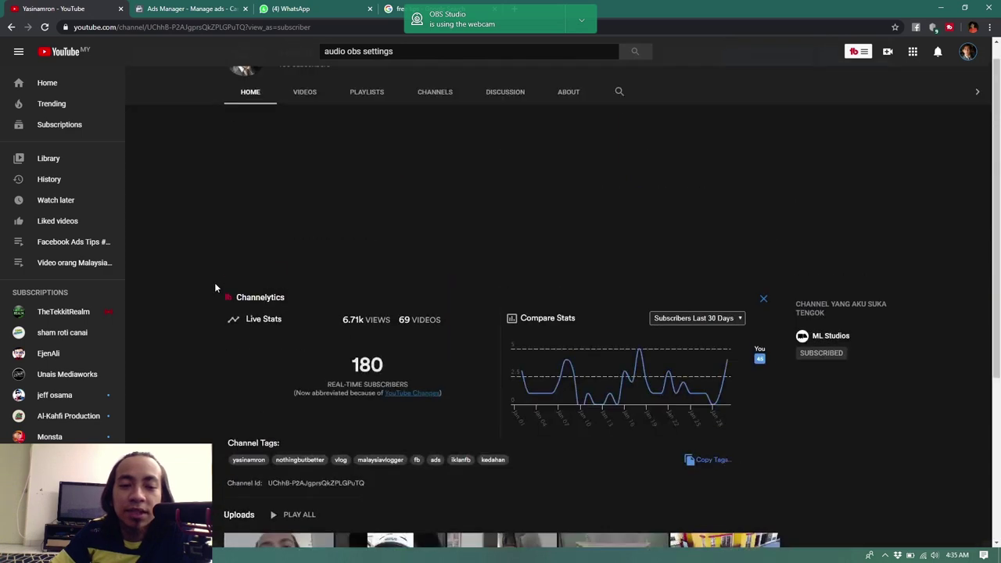